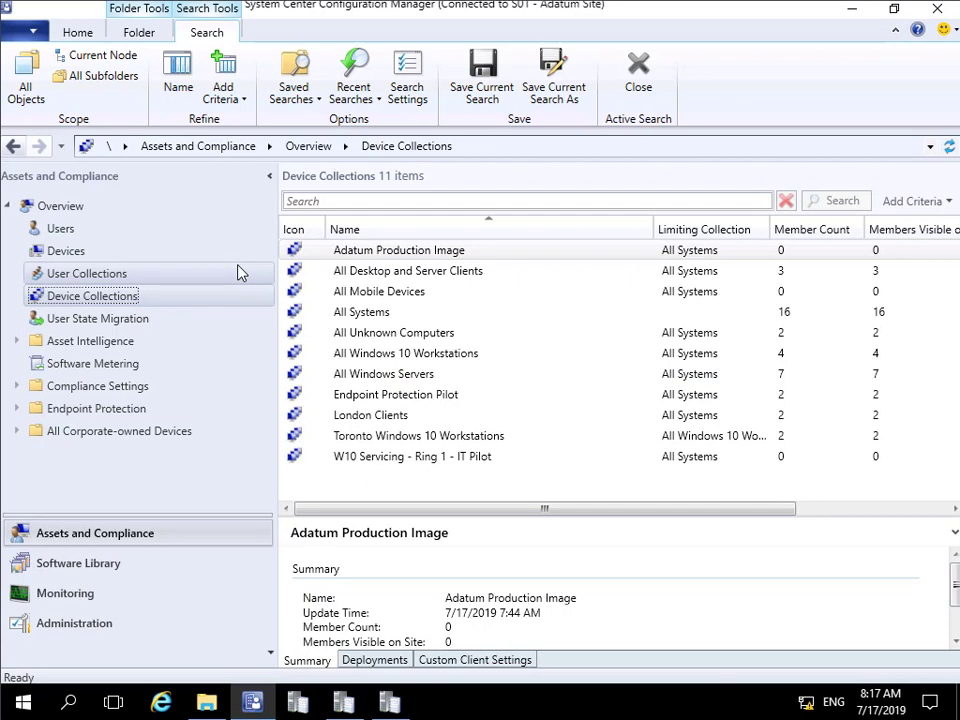
Step: Start CMPivot on the All Desktop and Server Clients device collection and maximize its window
{"action": "left_click", "coordinate": [362, 272]}
{"action": "right_click", "coordinate": [362, 272]}
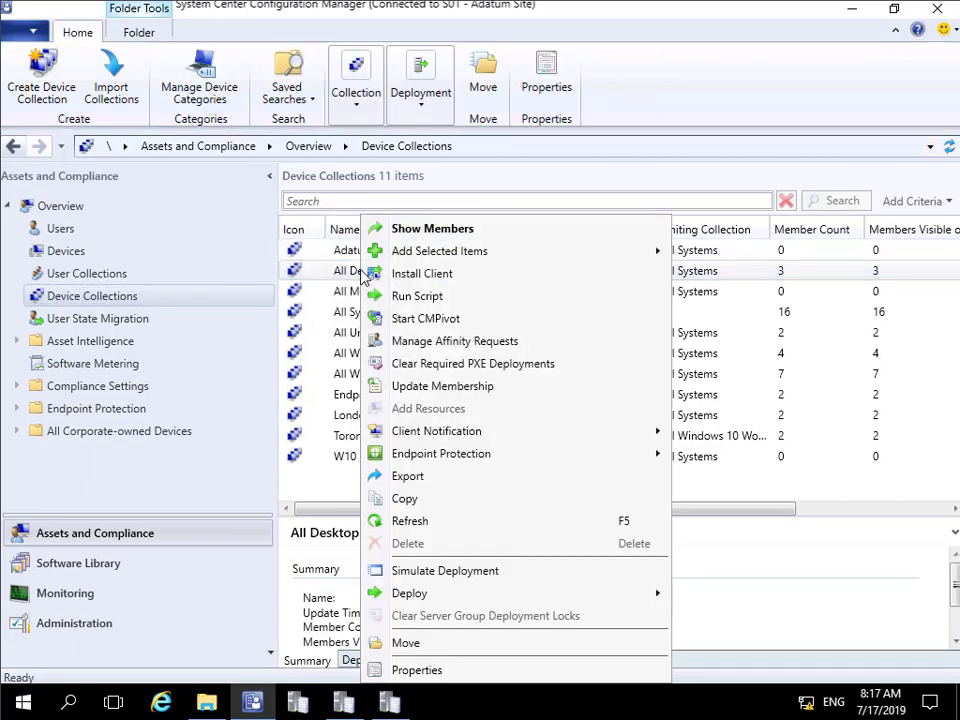
{"action": "left_click", "coordinate": [423, 320]}
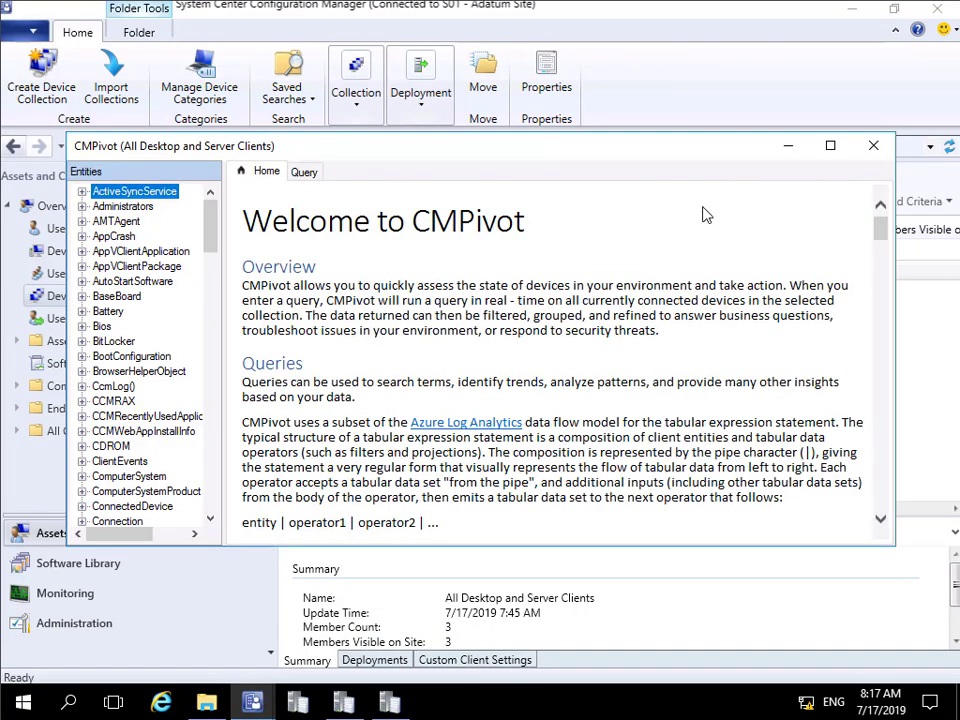
{"action": "left_click", "coordinate": [829, 147]}
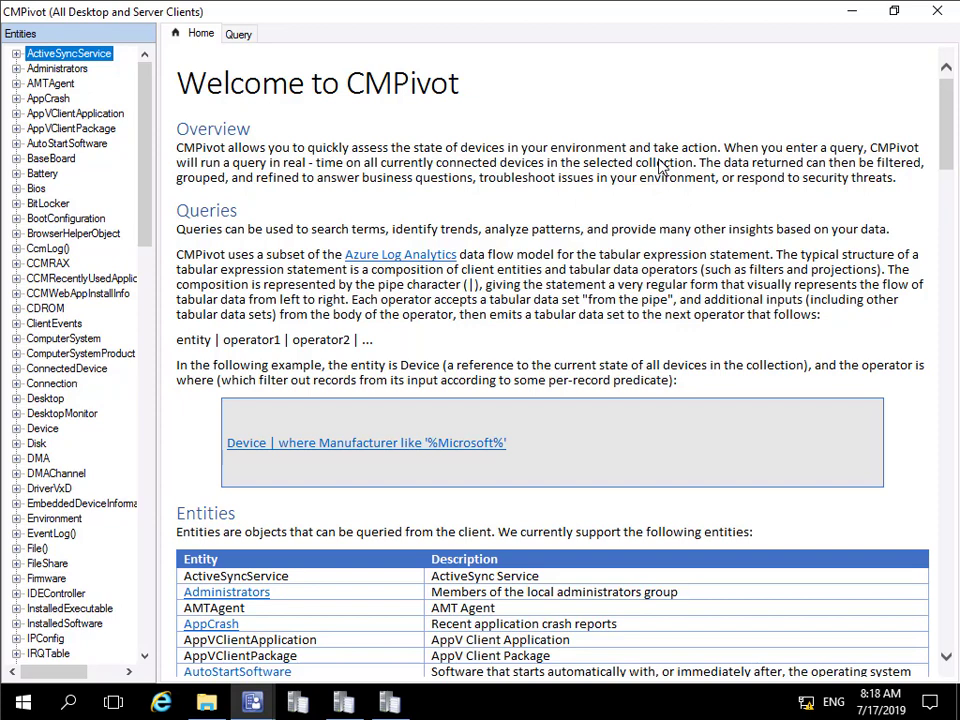
Step: Run the CMPivot query Service | where StartMode == 'Disabled' against the collection
{"action": "left_click", "coordinate": [246, 36]}
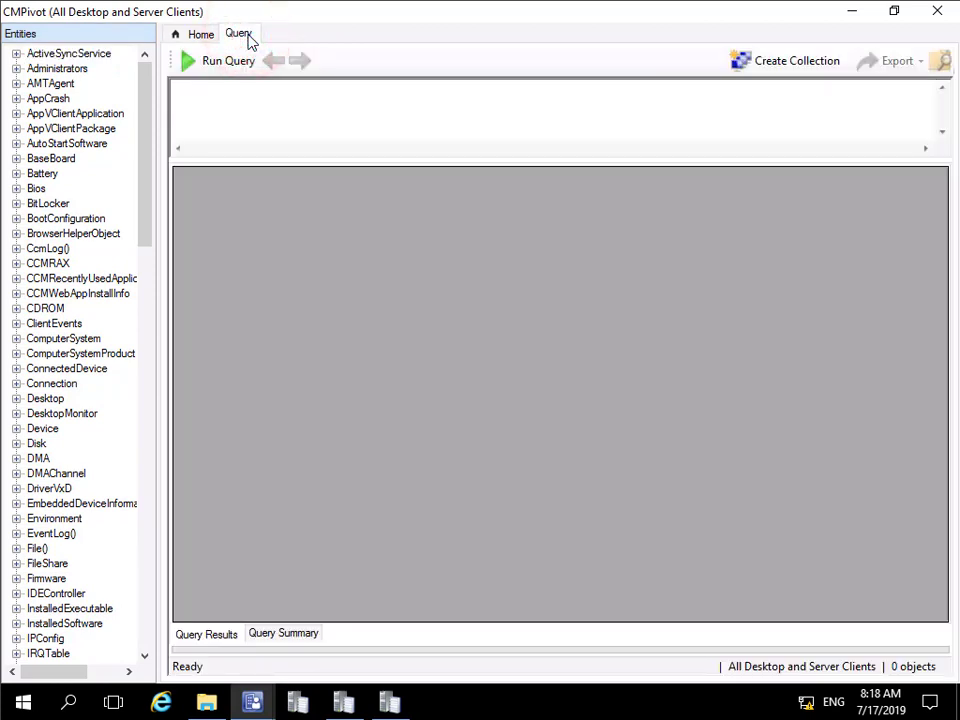
{"action": "left_click", "coordinate": [225, 103]}
{"action": "type", "text": "Service | where StartMode == ‘Disabled’"}
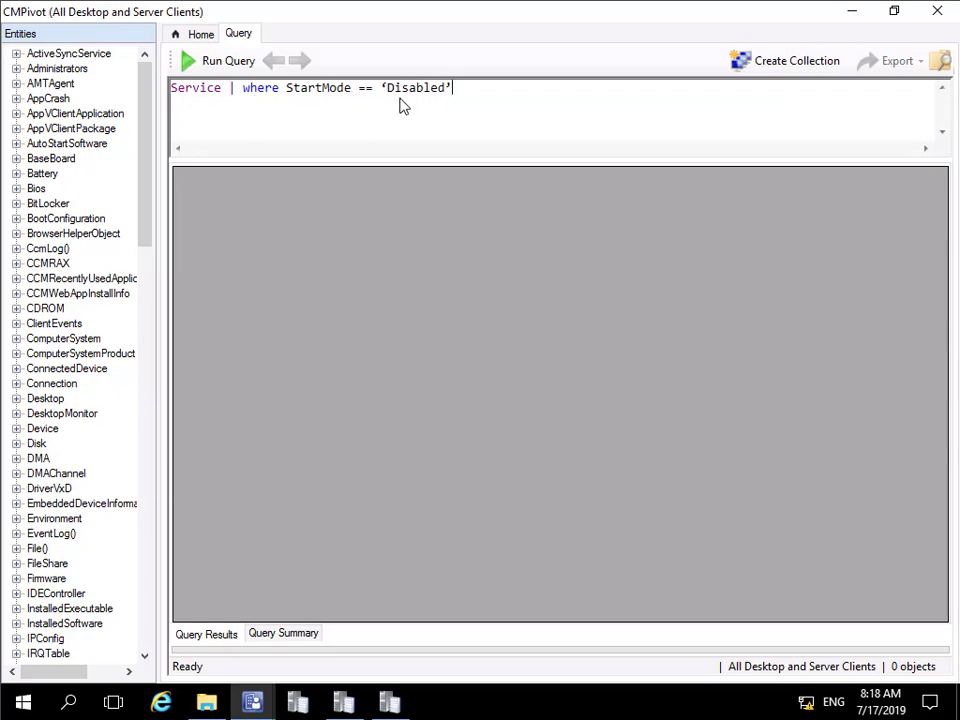
{"action": "left_click", "coordinate": [225, 61]}
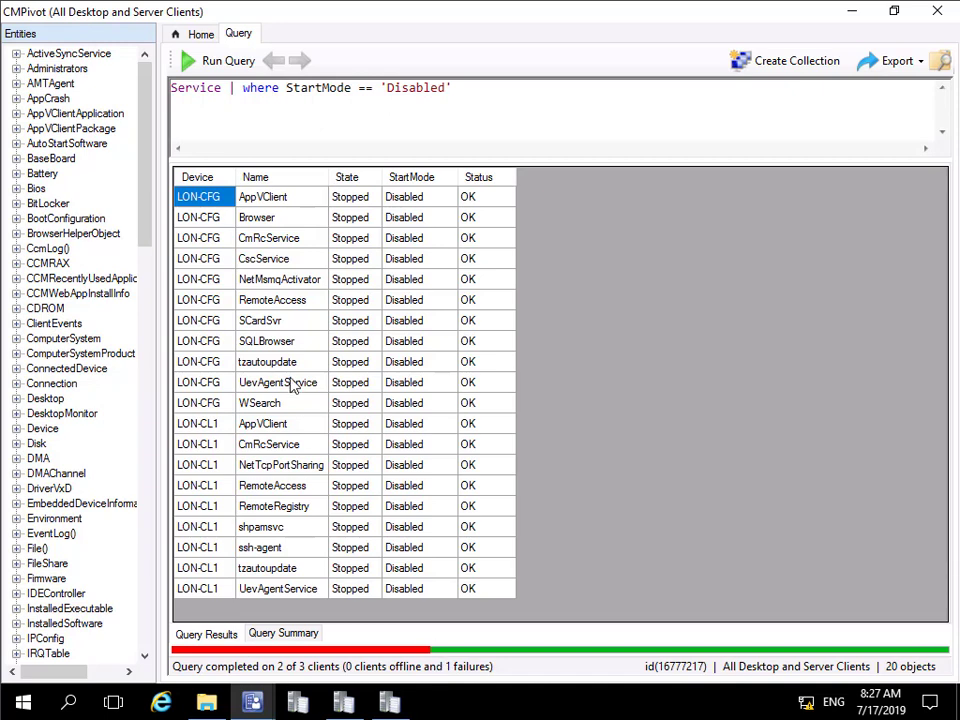
Step: Review the example query and supported entities on the CMPivot welcome page, and return to the query results
{"action": "left_click", "coordinate": [200, 35]}
{"action": "scroll", "coordinate": [290, 380], "scroll_direction": "down", "scroll_amount": 5}
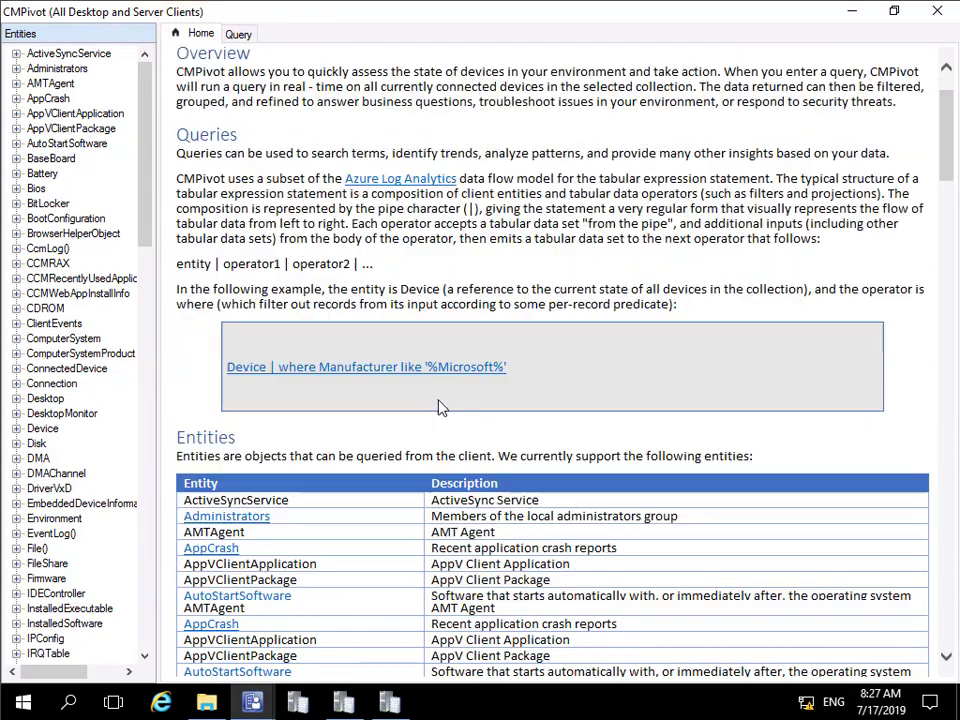
{"action": "scroll", "coordinate": [287, 465], "scroll_direction": "down", "scroll_amount": 10}
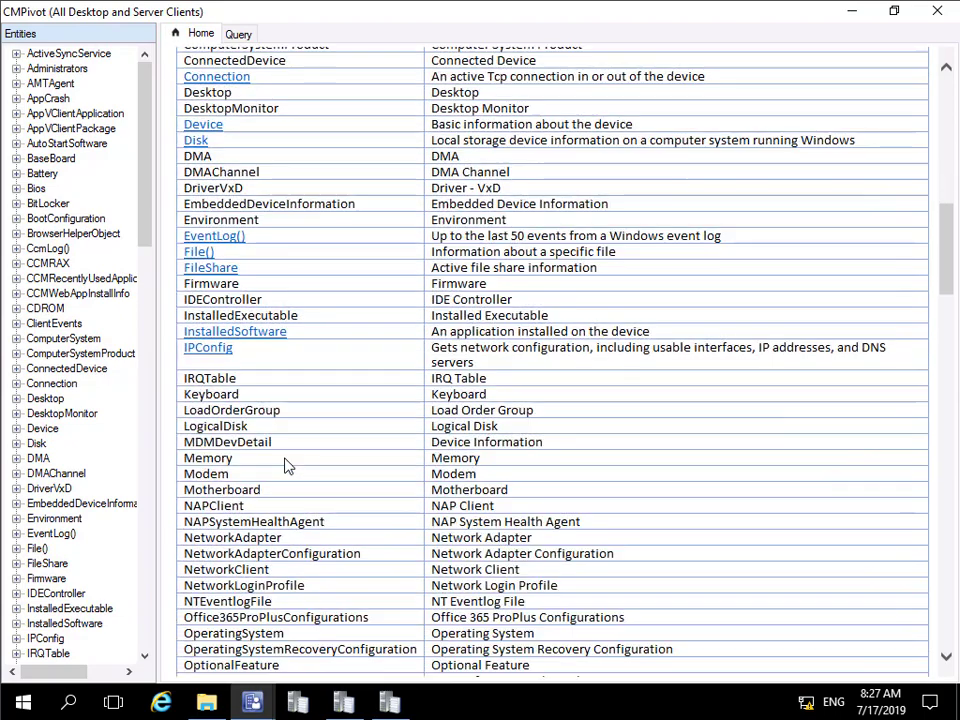
{"action": "scroll", "coordinate": [285, 465], "scroll_direction": "up", "scroll_amount": 15}
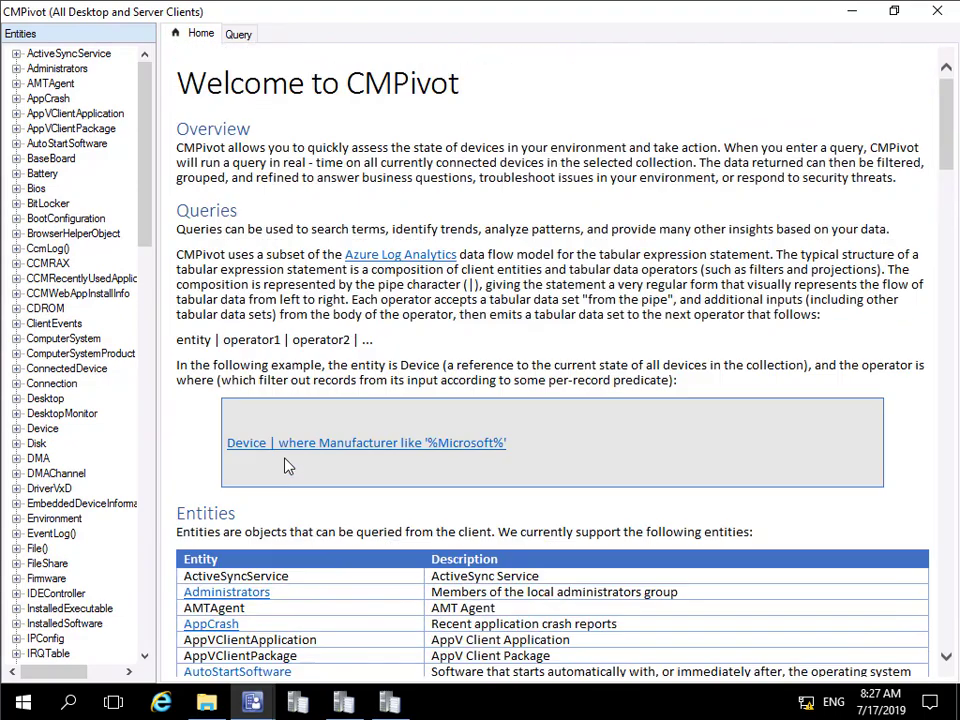
{"action": "left_click", "coordinate": [239, 36]}
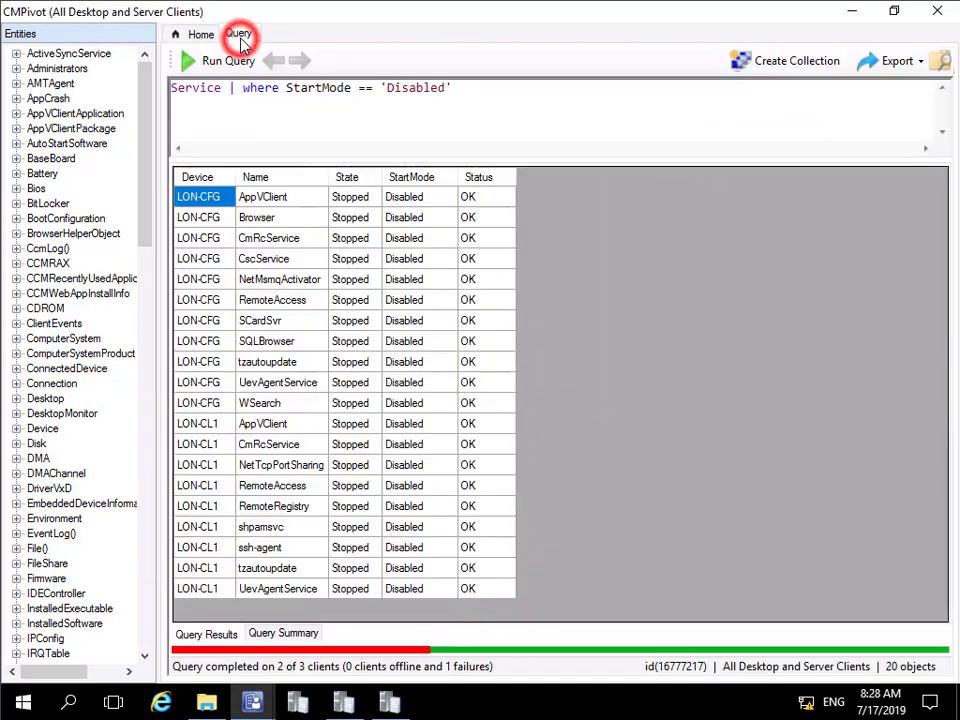
Step: Start a new device collection from the query results and name it Computers with disabled service
{"action": "left_click", "coordinate": [800, 66]}
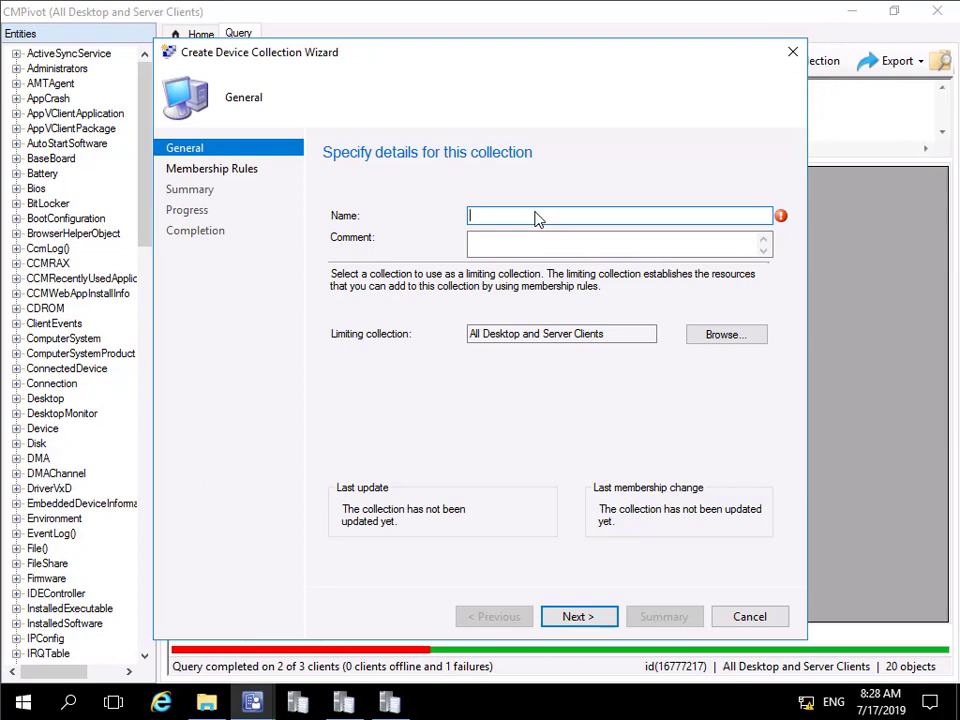
{"action": "type", "text": "Computers with disabled service"}
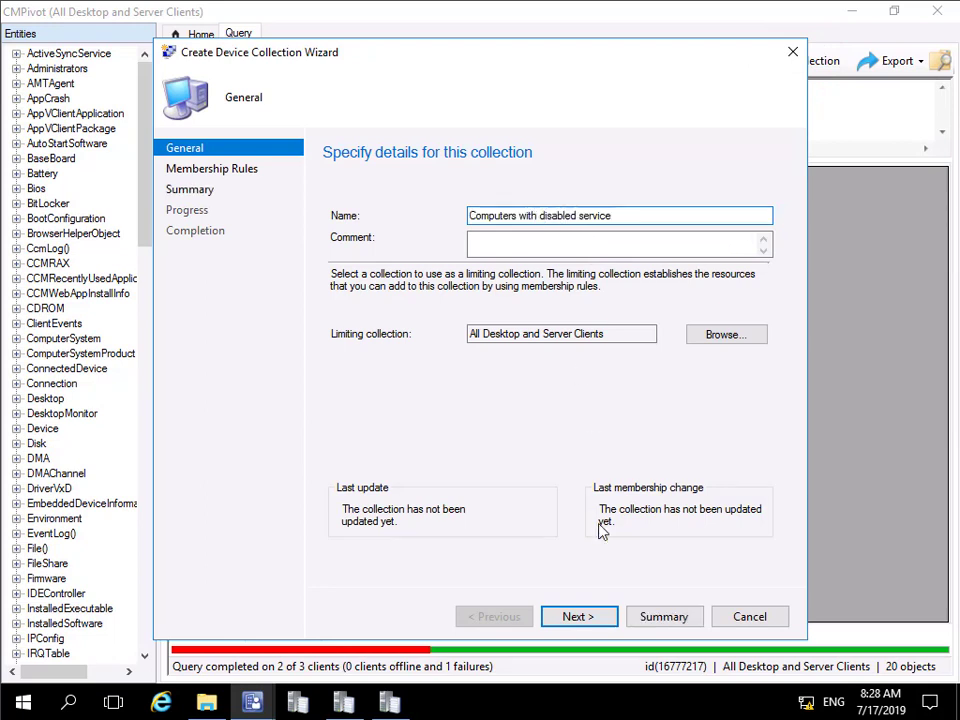
{"action": "left_click", "coordinate": [600, 617]}
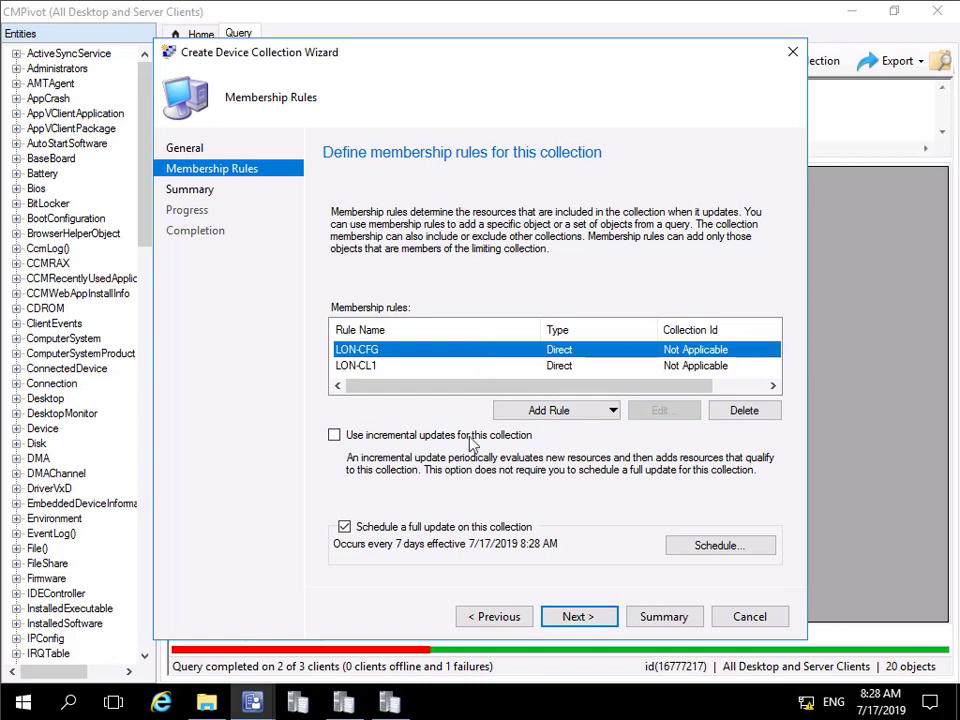
Step: Turn off the scheduled full update for the collection and complete the Create Device Collection Wizard
{"action": "left_click", "coordinate": [344, 528]}
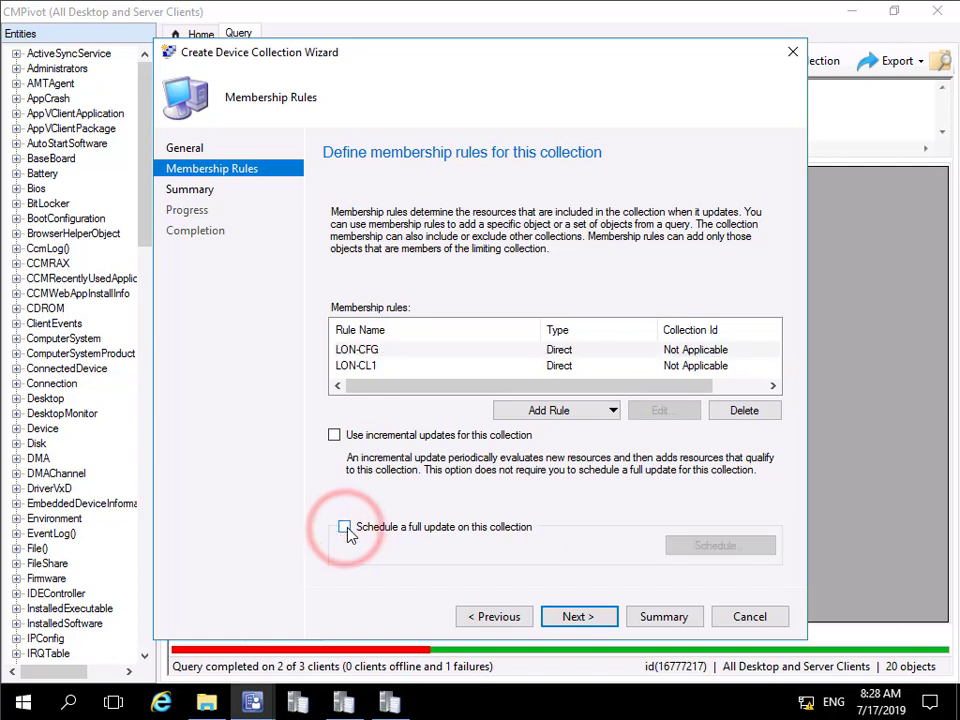
{"action": "left_click", "coordinate": [578, 617]}
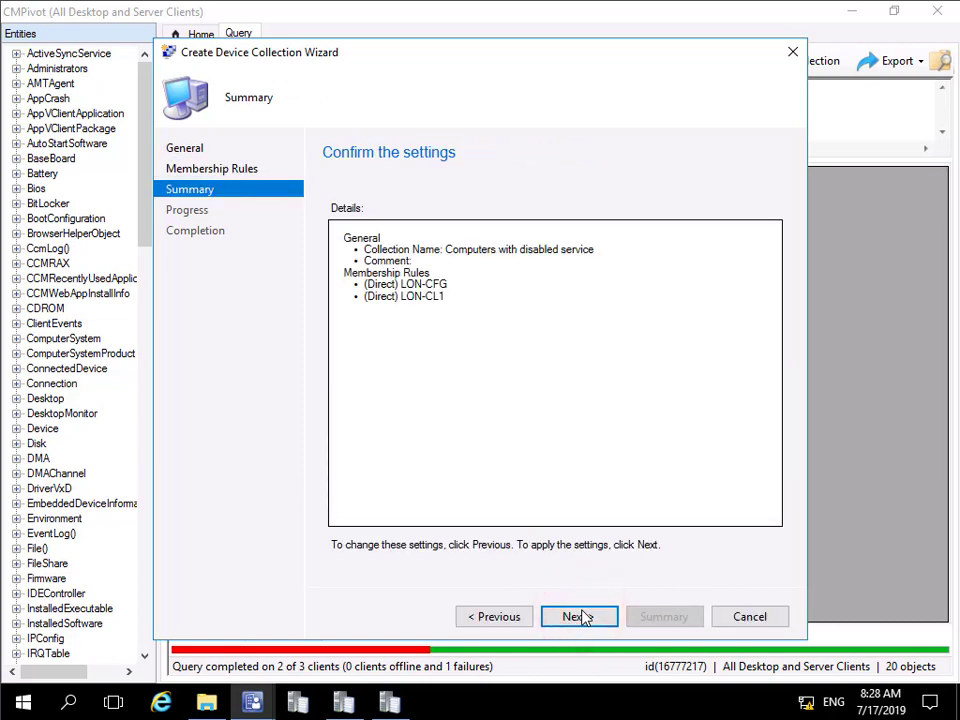
{"action": "left_click", "coordinate": [582, 616]}
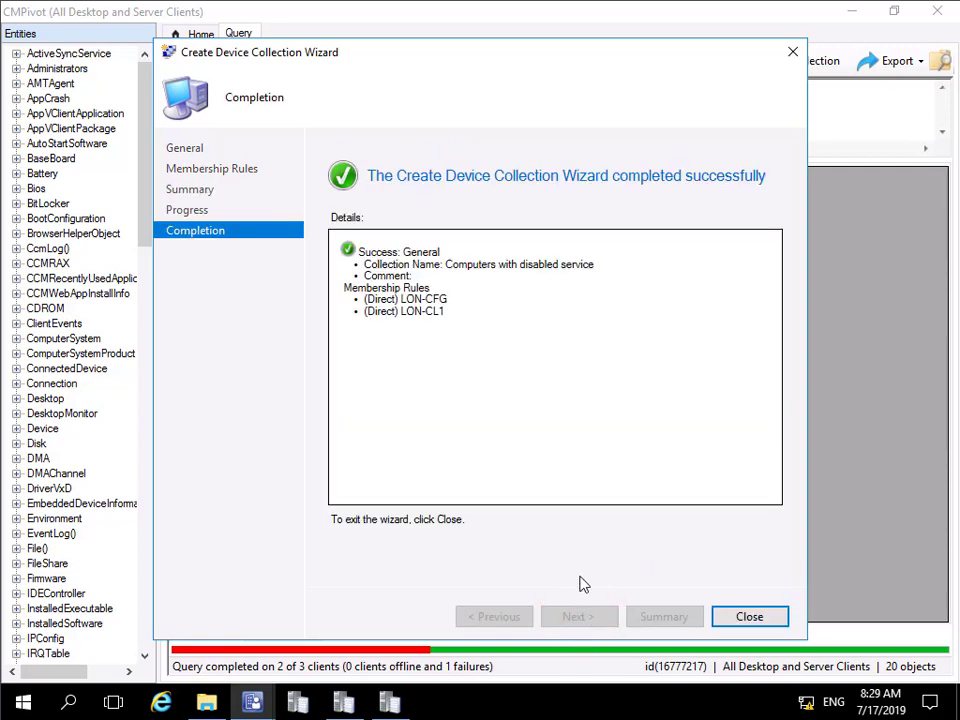
{"action": "left_click", "coordinate": [733, 620]}
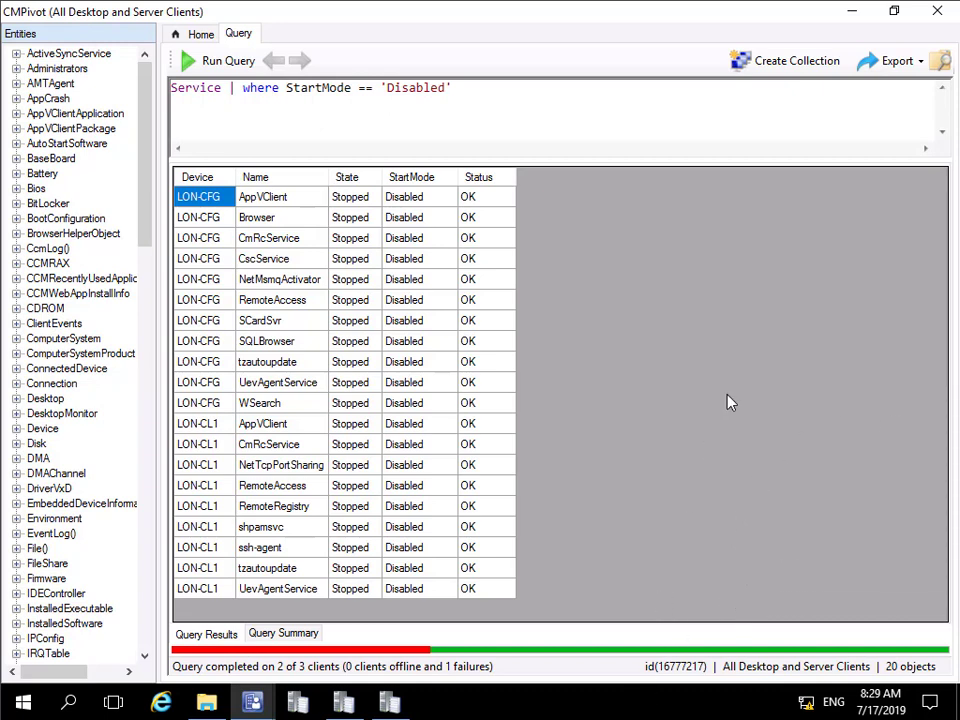
Step: Export the query results to the Desktop as a CSV file named Disabled services by computer
{"action": "left_click", "coordinate": [893, 62]}
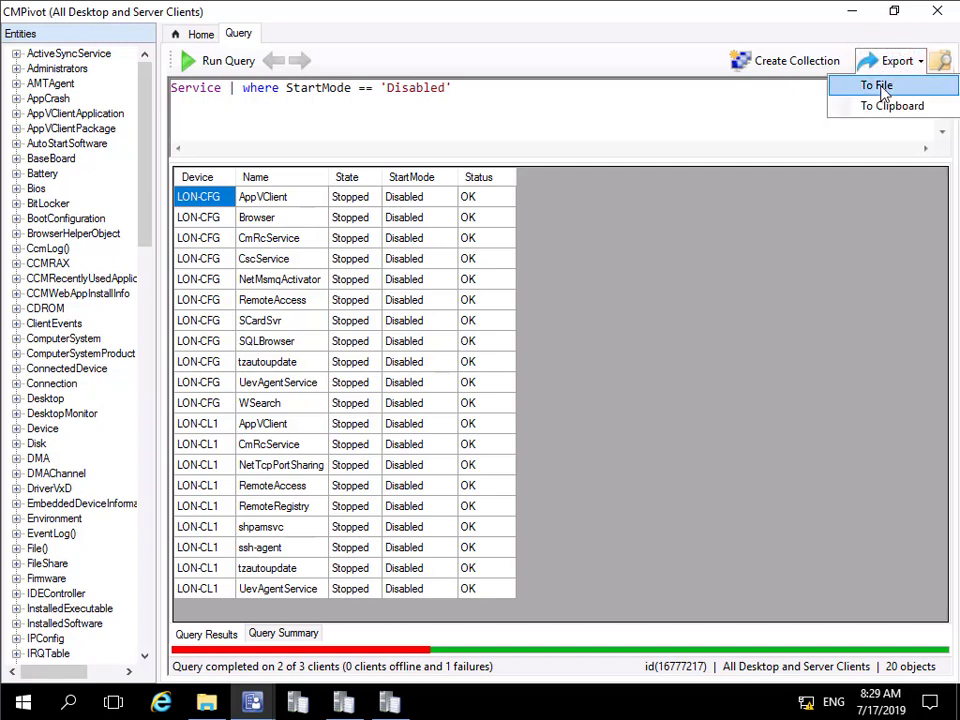
{"action": "left_click", "coordinate": [878, 86]}
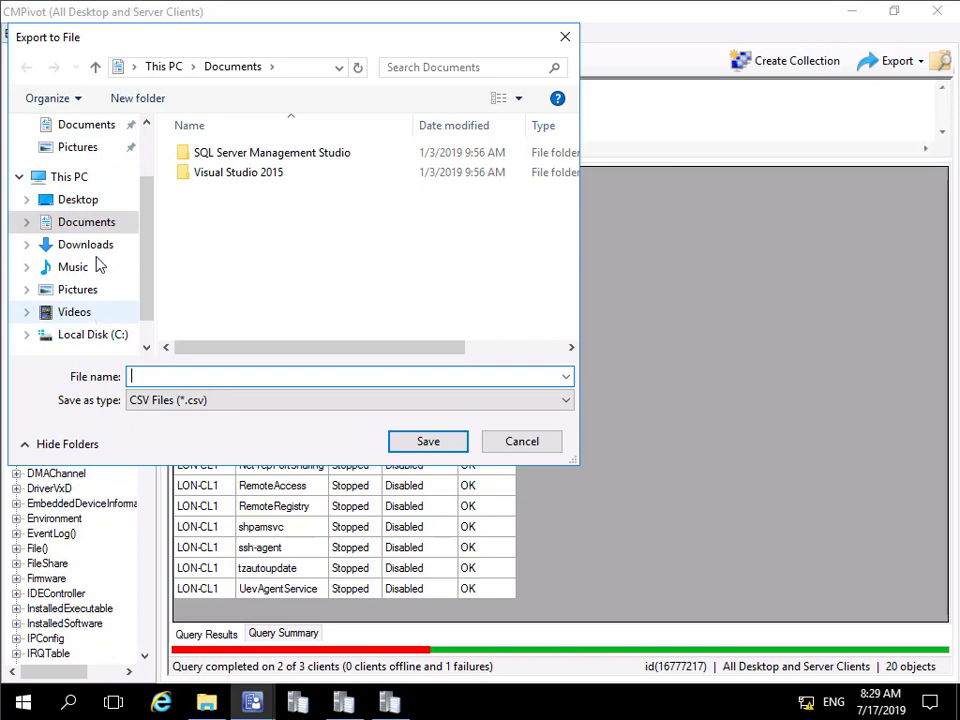
{"action": "left_click", "coordinate": [58, 199]}
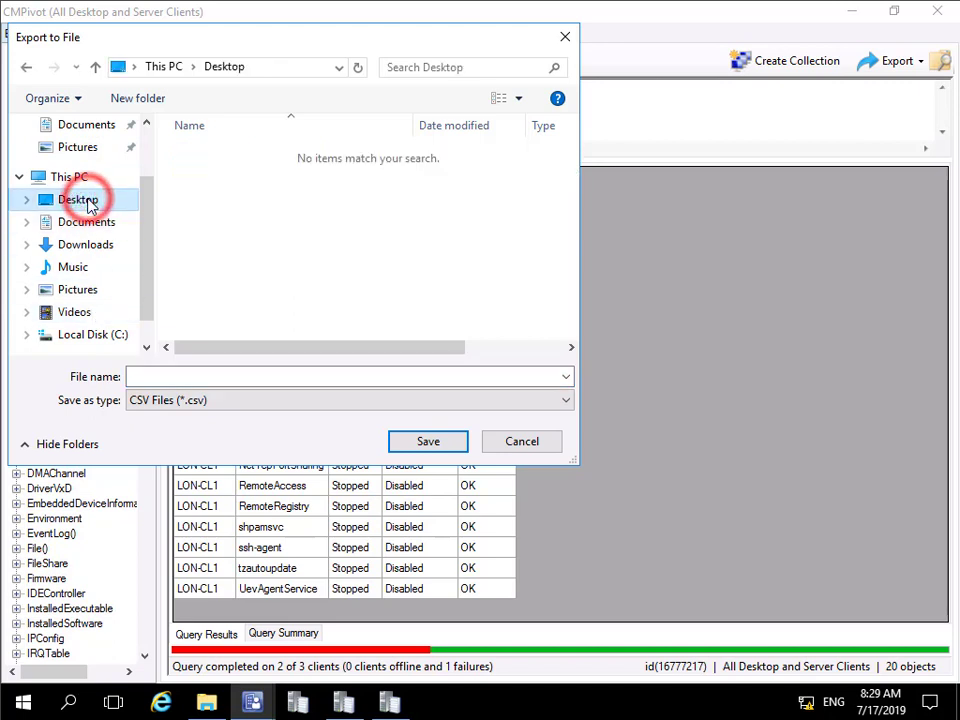
{"action": "left_click", "coordinate": [178, 382]}
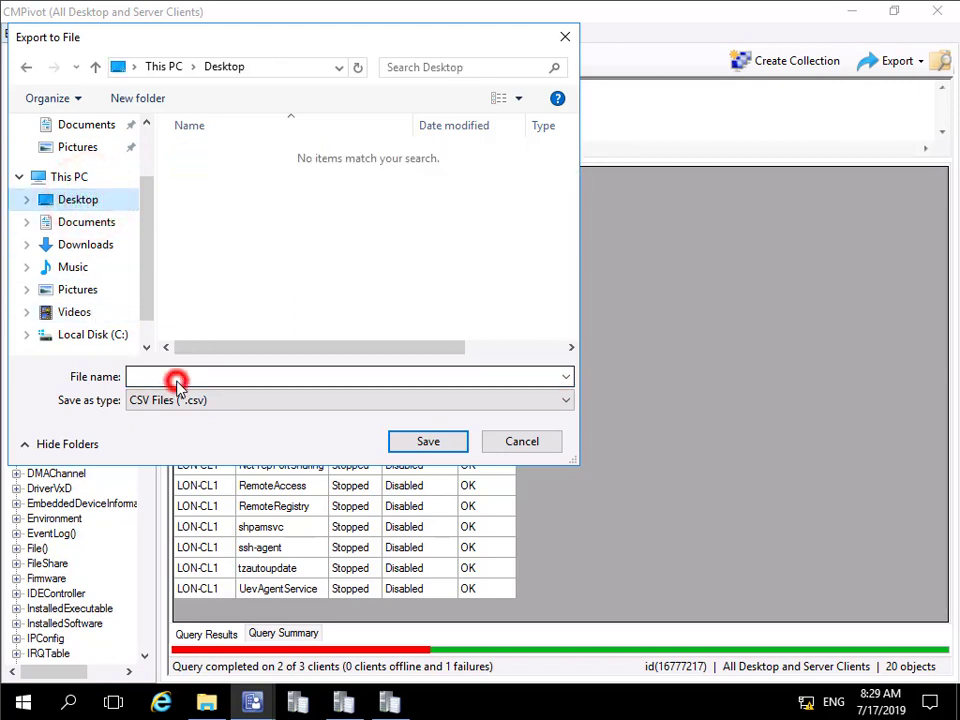
{"action": "type", "text": "Disabled services by computer"}
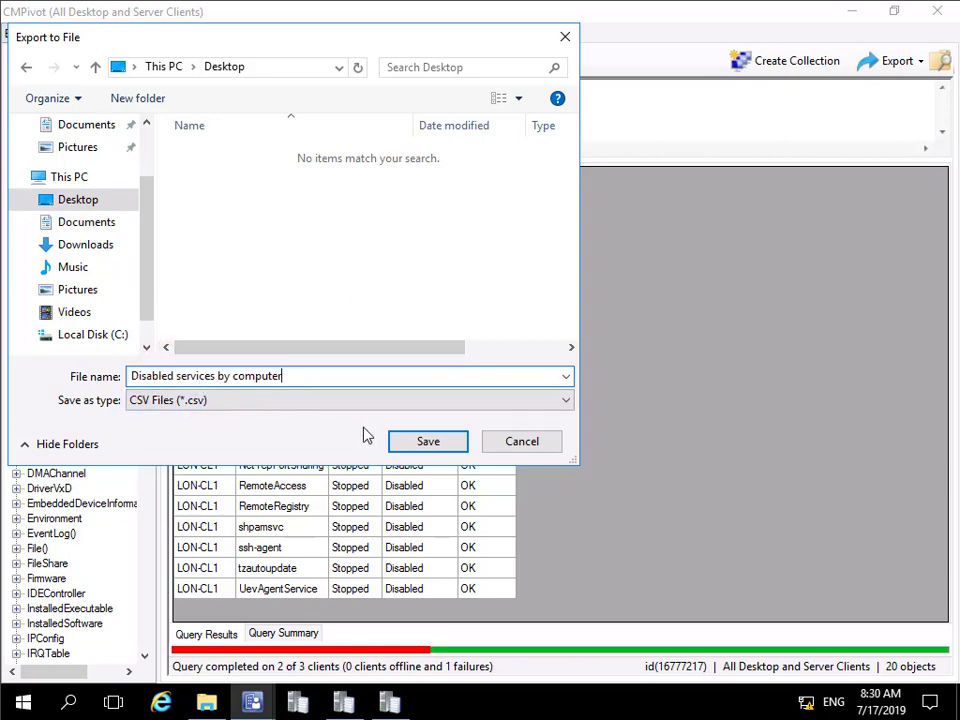
{"action": "left_click", "coordinate": [412, 441]}
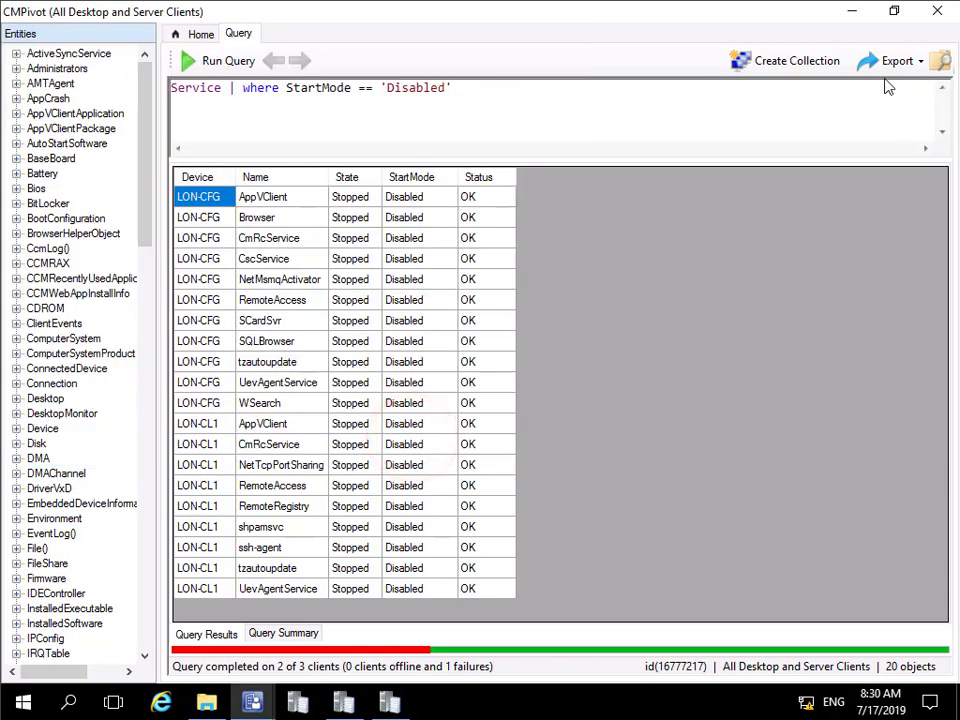
Step: Minimize the console windows, switch to File Explorer, and open BgbServer.log from the Configuration Manager Logs folder in a maximized log viewer
{"action": "left_click", "coordinate": [855, 12]}
{"action": "left_click", "coordinate": [855, 12]}
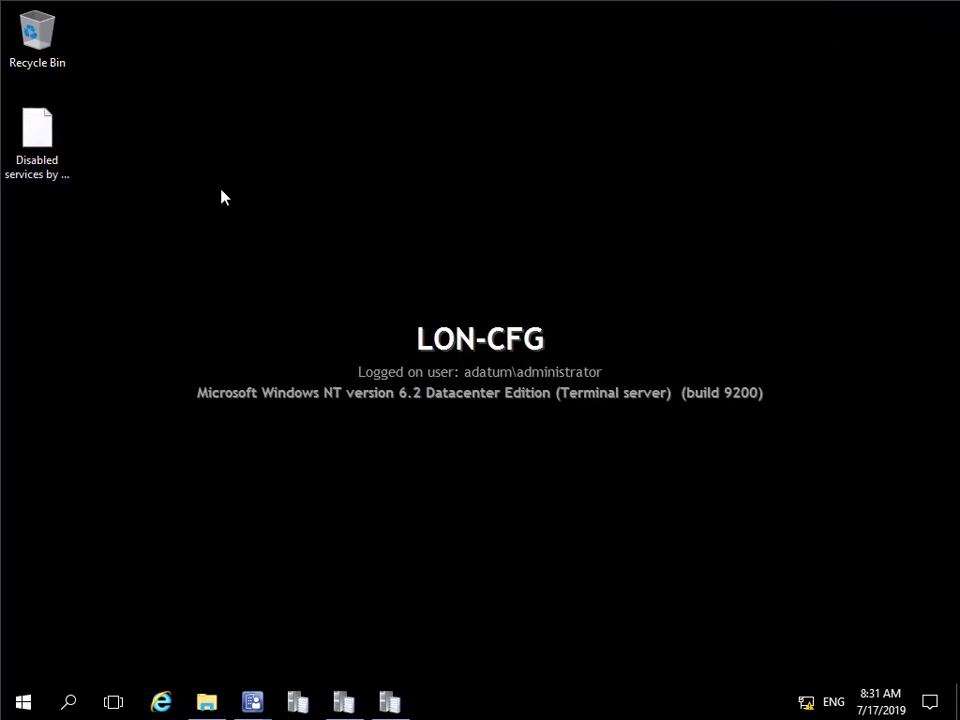
{"action": "left_click", "coordinate": [206, 704]}
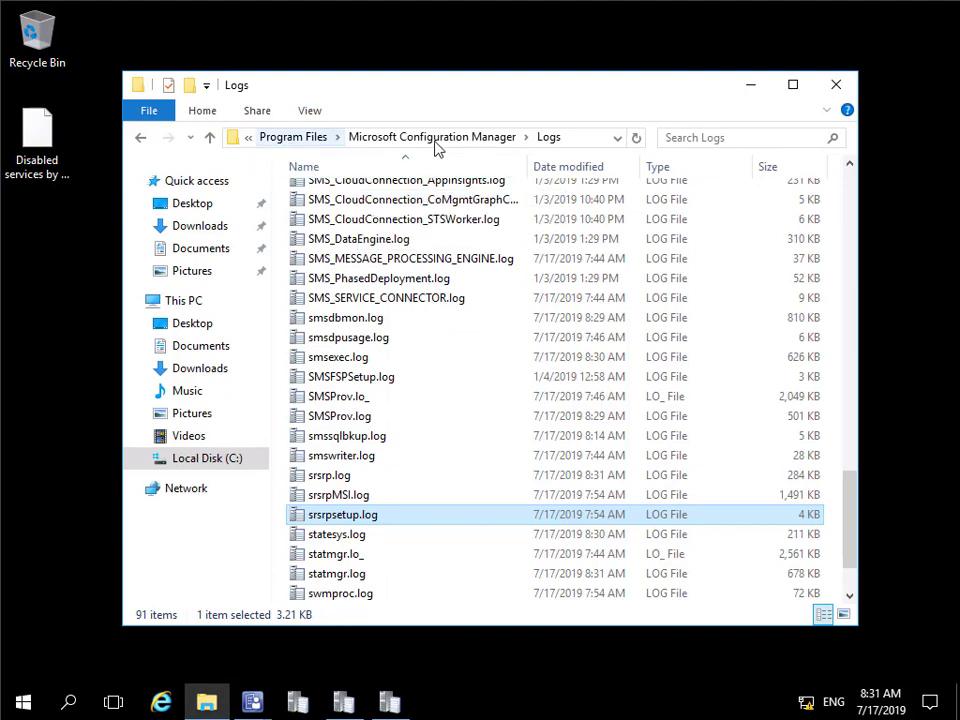
{"action": "scroll", "coordinate": [456, 371], "scroll_direction": "up", "scroll_amount": 5}
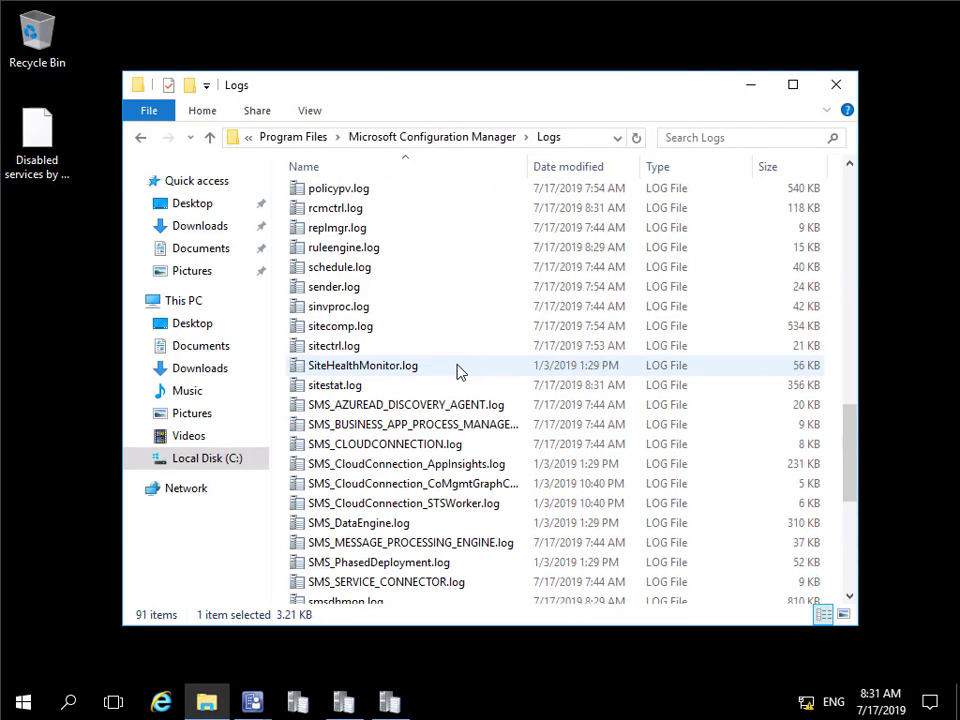
{"action": "scroll", "coordinate": [456, 371], "scroll_direction": "up", "scroll_amount": 5}
{"action": "scroll", "coordinate": [456, 371], "scroll_direction": "up", "scroll_amount": 3}
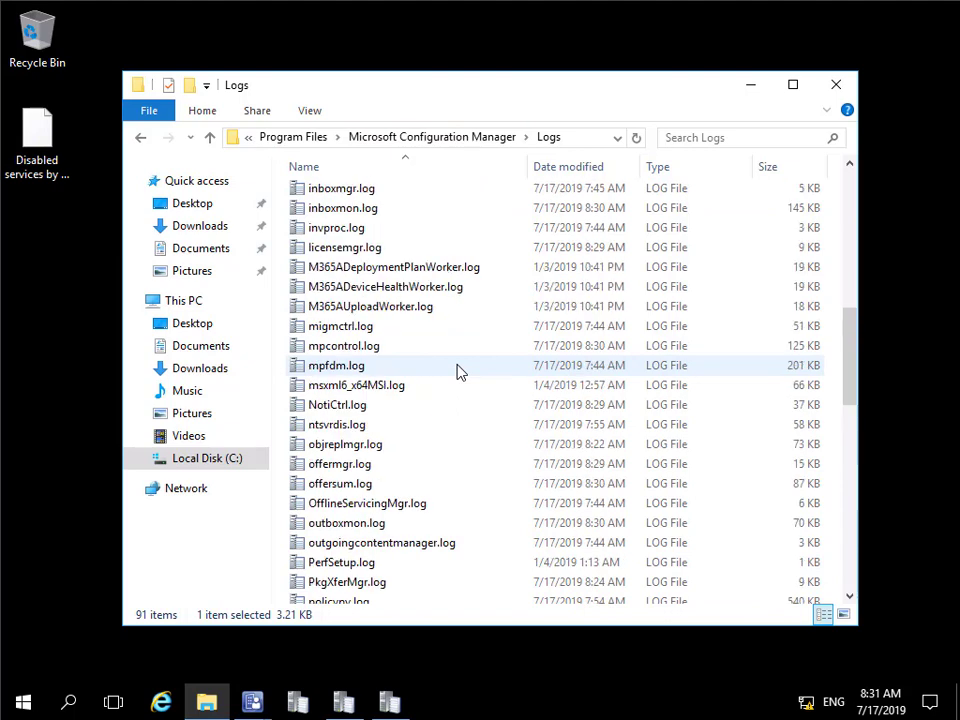
{"action": "scroll", "coordinate": [456, 370], "scroll_direction": "up", "scroll_amount": 9}
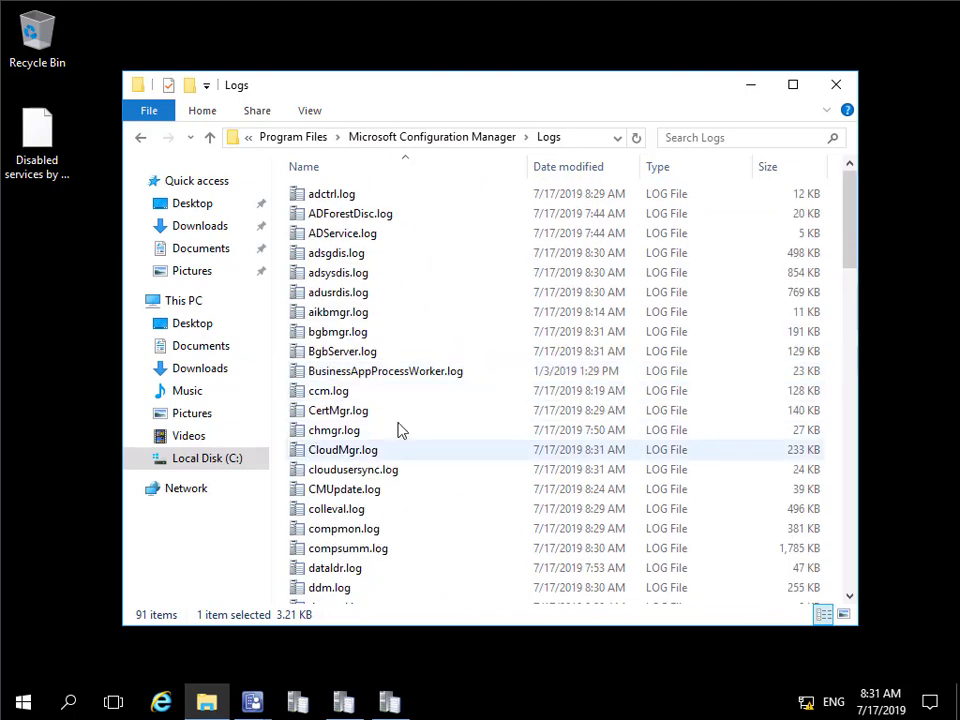
{"action": "double_click", "coordinate": [345, 351]}
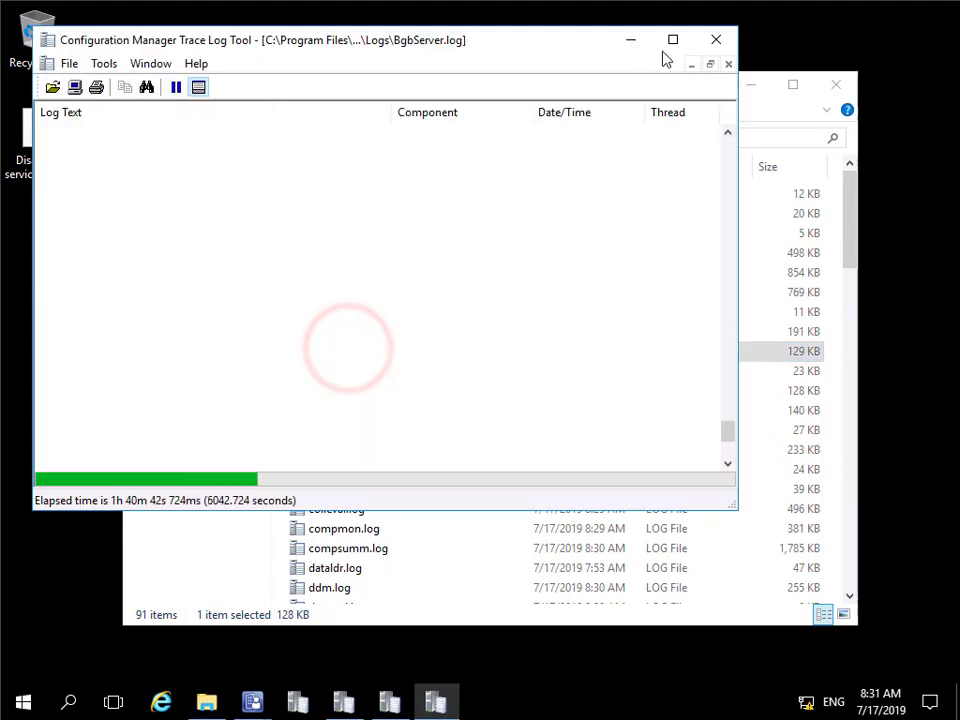
{"action": "left_click", "coordinate": [672, 39]}
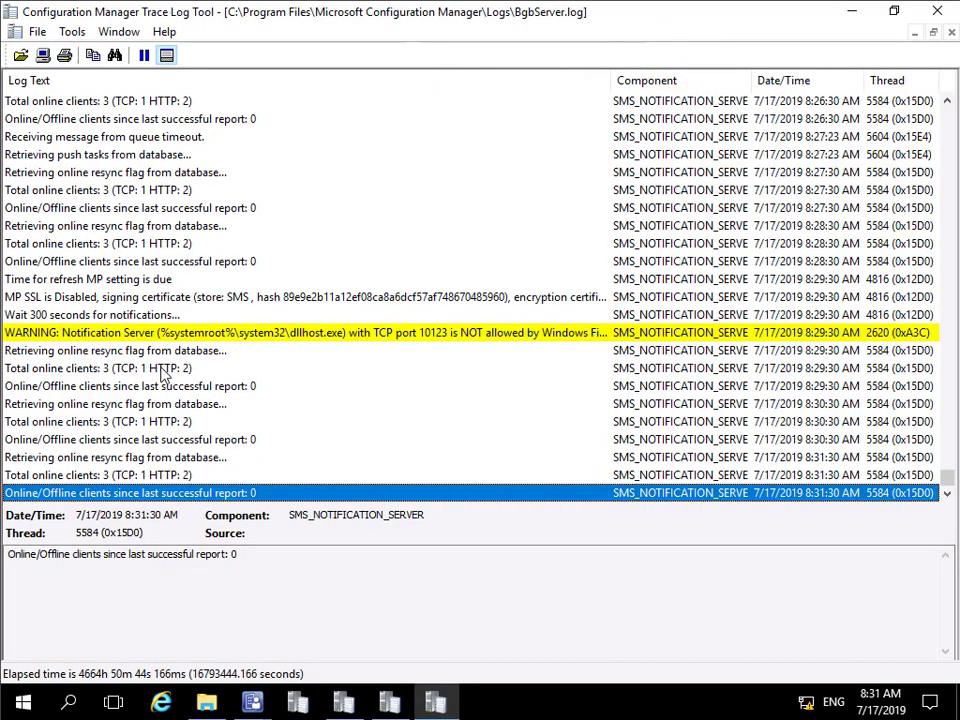